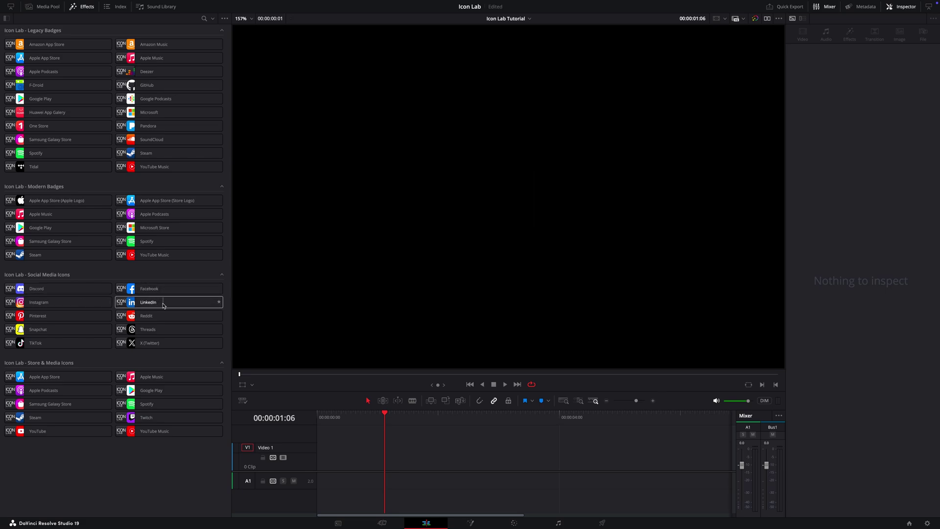
# Place the Instagram icon generator on Video 1 and enlarge it to size 5.0.
pyautogui.moveTo(90, 300); pyautogui.dragTo(359, 464)
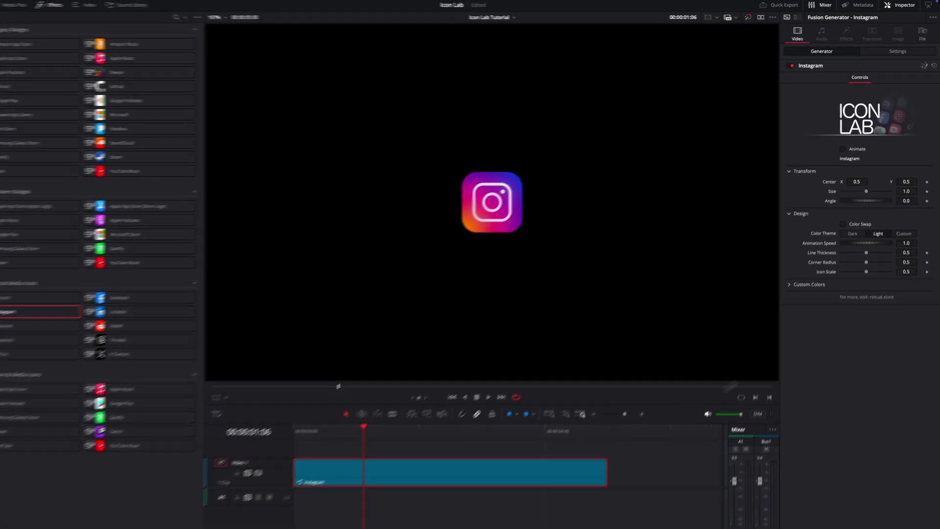
pyautogui.moveTo(869, 186); pyautogui.dragTo(888, 190)
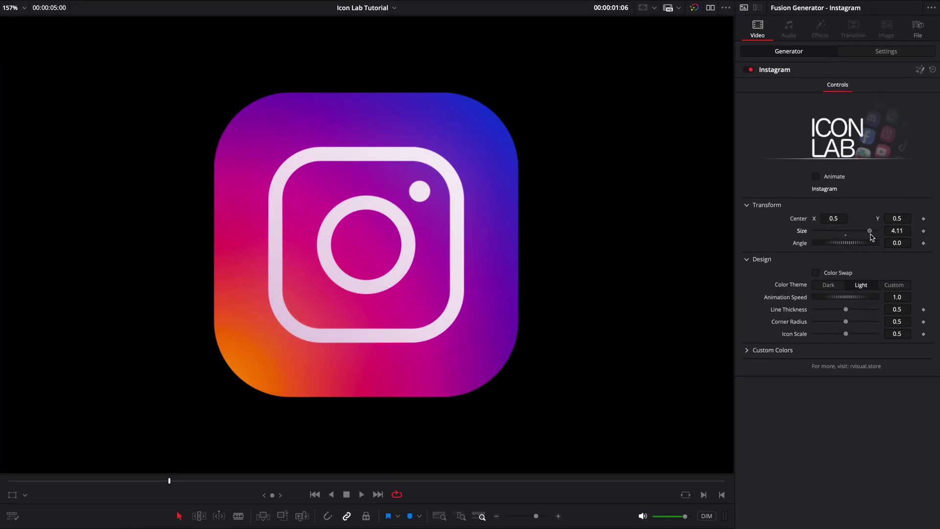
pyautogui.moveTo(871, 237); pyautogui.dragTo(879, 235)
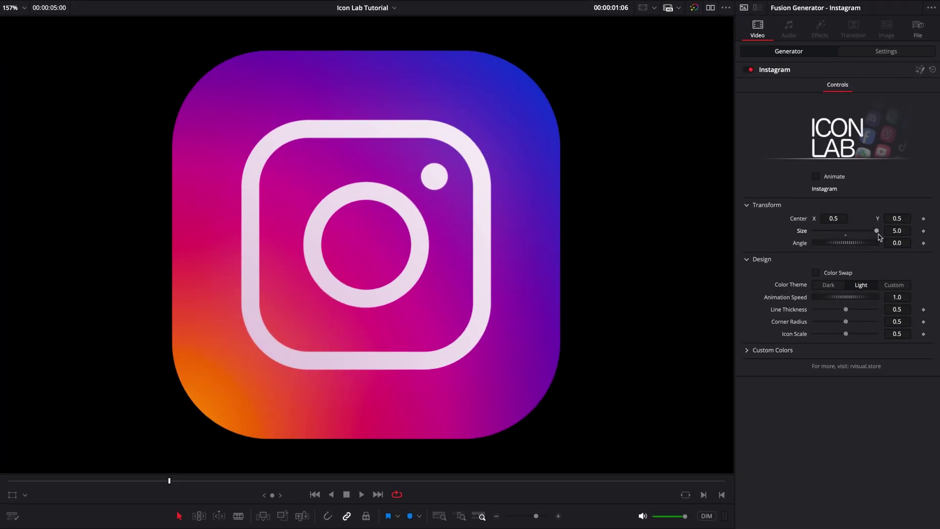
# Try Color Swap and the dark theme, revert to light, and thin Line Thickness to 0.422.
pyautogui.click(815, 274)
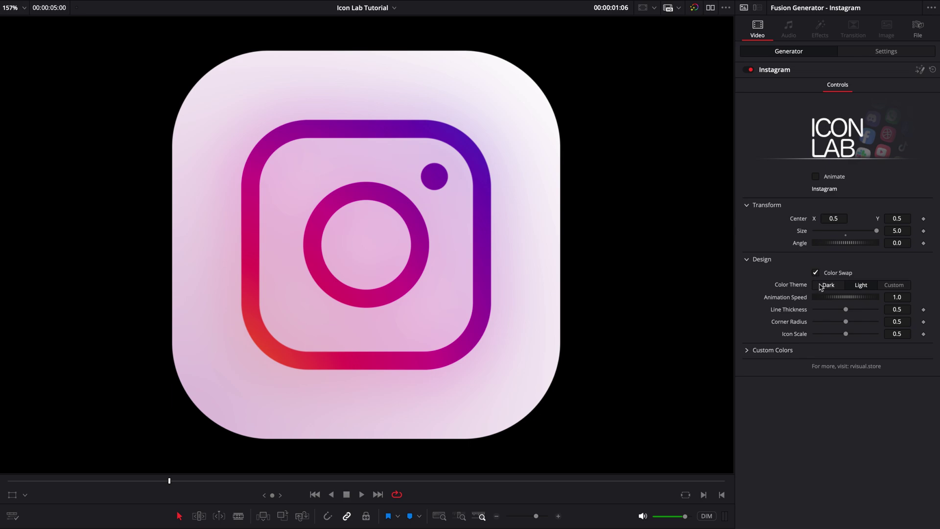
pyautogui.click(828, 286)
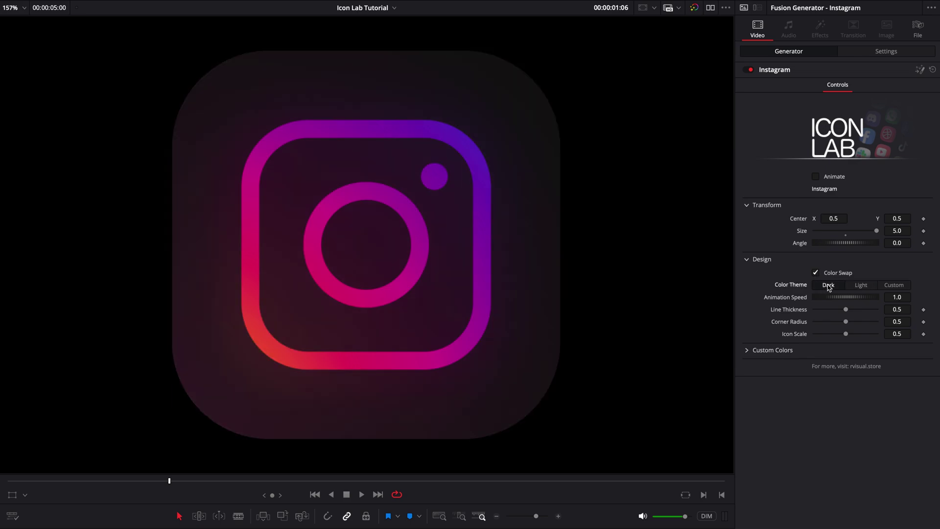
pyautogui.click(837, 274)
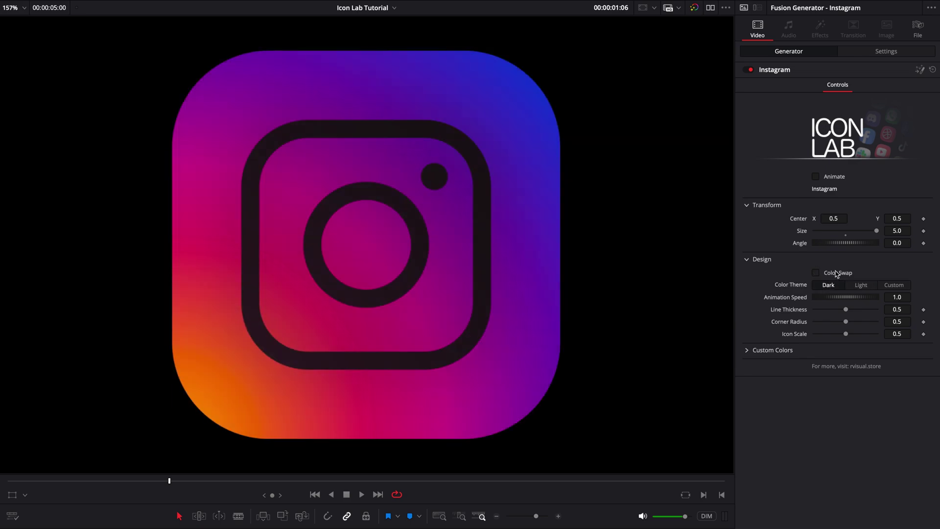
pyautogui.click(858, 286)
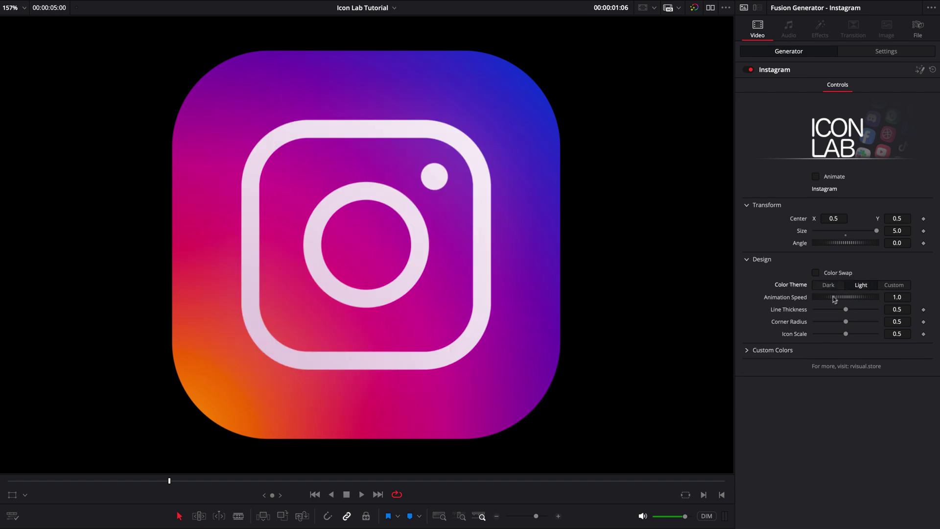
pyautogui.moveTo(846, 313); pyautogui.dragTo(839, 336)
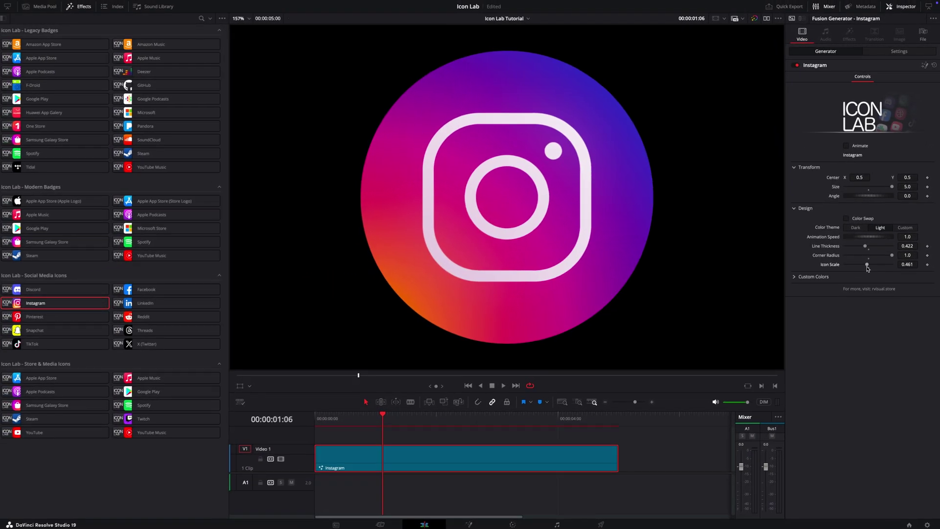
# Replace the Instagram clip with the Twitch icon at the timeline start, sized 5.0.
pyautogui.press('Delete')
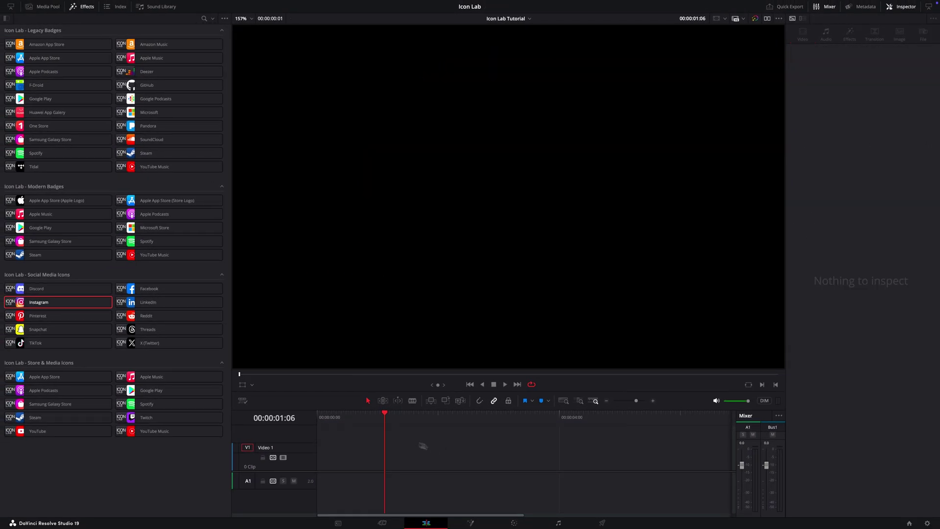
pyautogui.moveTo(201, 417); pyautogui.dragTo(353, 464)
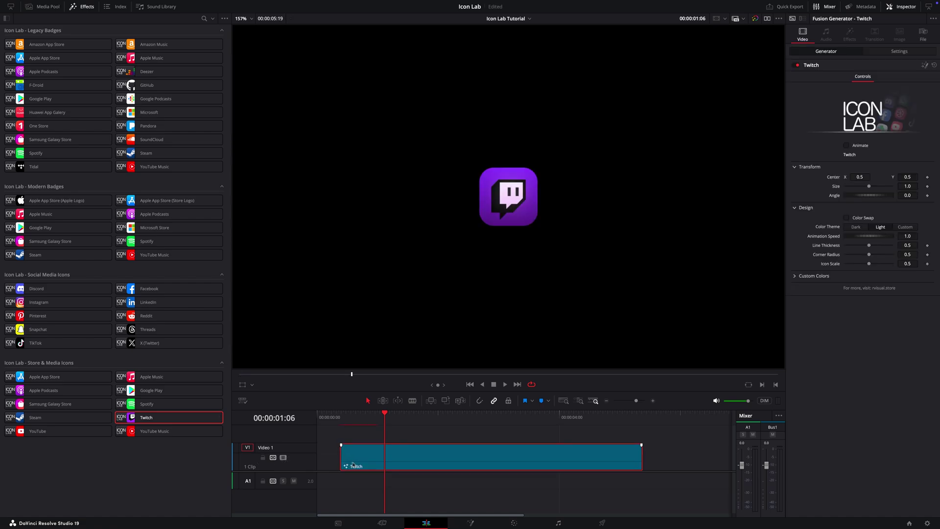
pyautogui.click(318, 424)
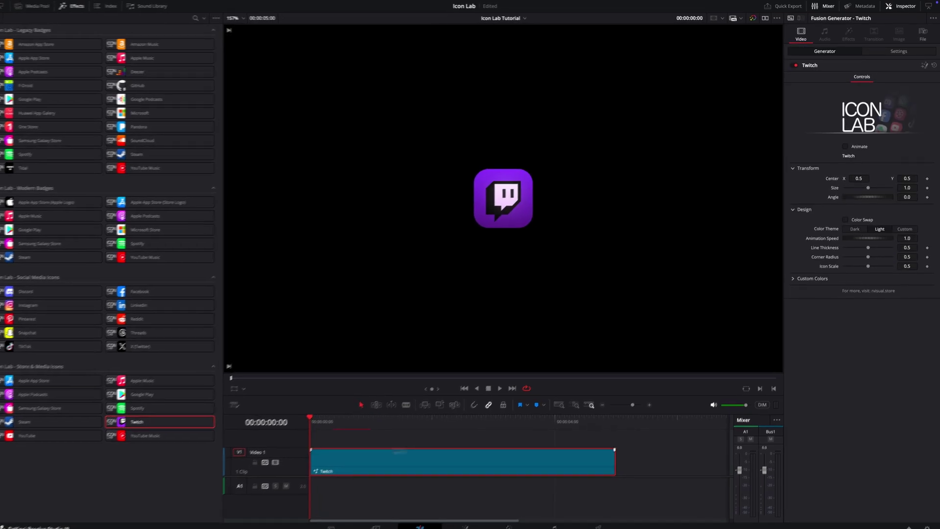
pyautogui.moveTo(868, 188); pyautogui.dragTo(893, 195)
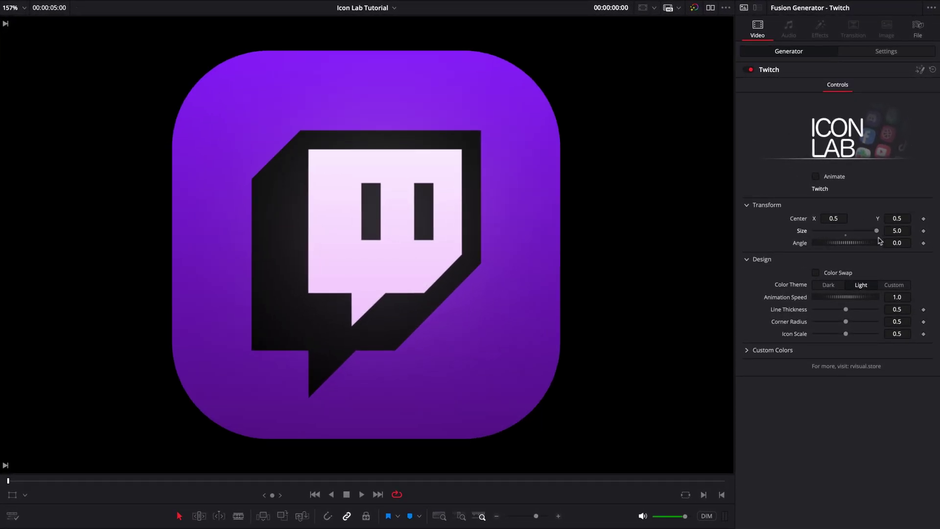
# Enable Color Swap with the Light theme and thicken outlines to 0.778 with sharper corners.
pyautogui.click(831, 286)
pyautogui.click(816, 273)
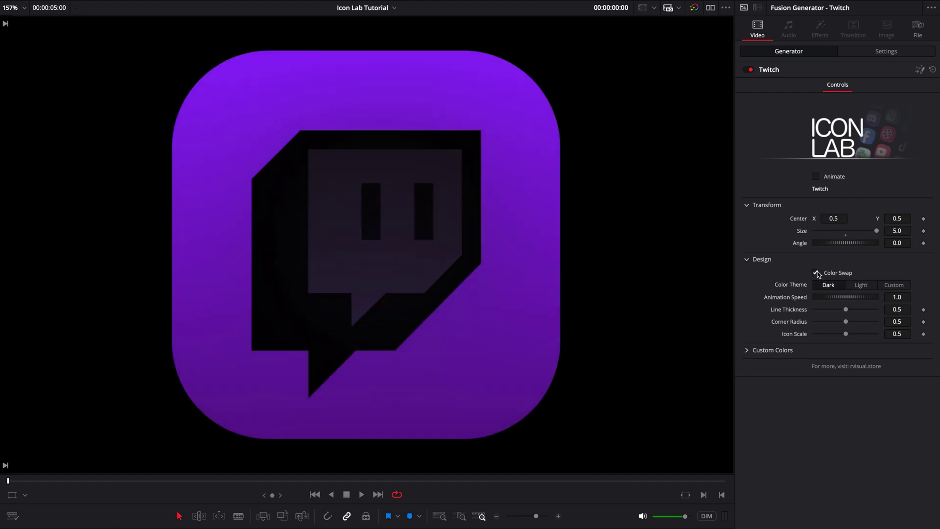
pyautogui.click(860, 284)
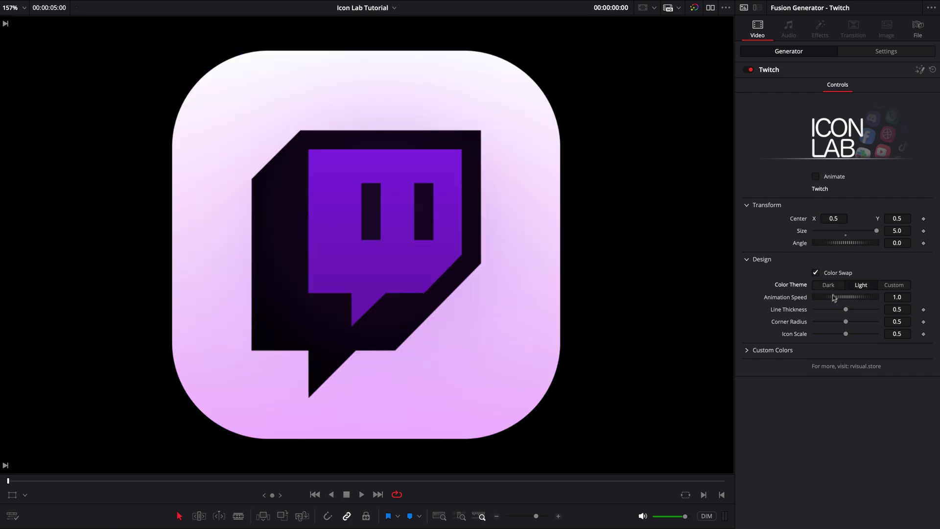
pyautogui.moveTo(846, 310); pyautogui.dragTo(841, 335)
# Turn on Animate for the Twitch icon and play it back to watch the eyes blink.
pyautogui.click(815, 177)
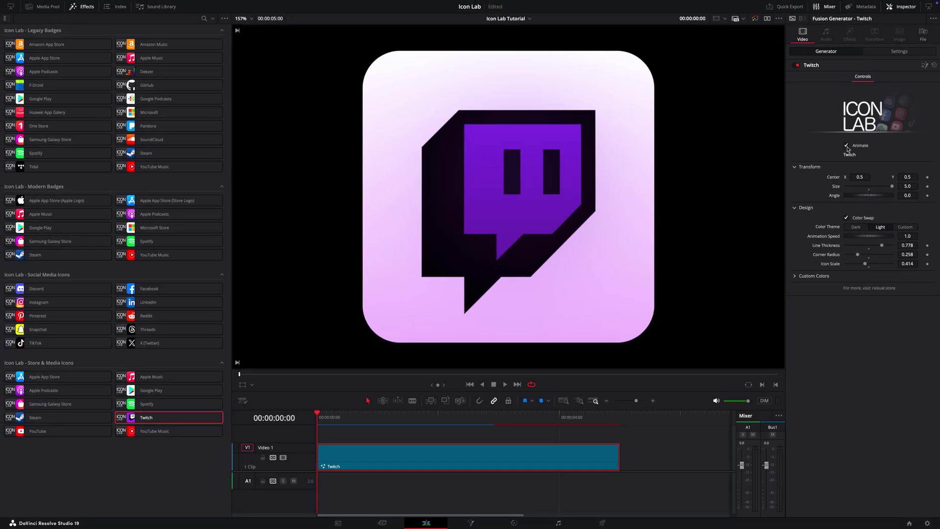
pyautogui.press('space')
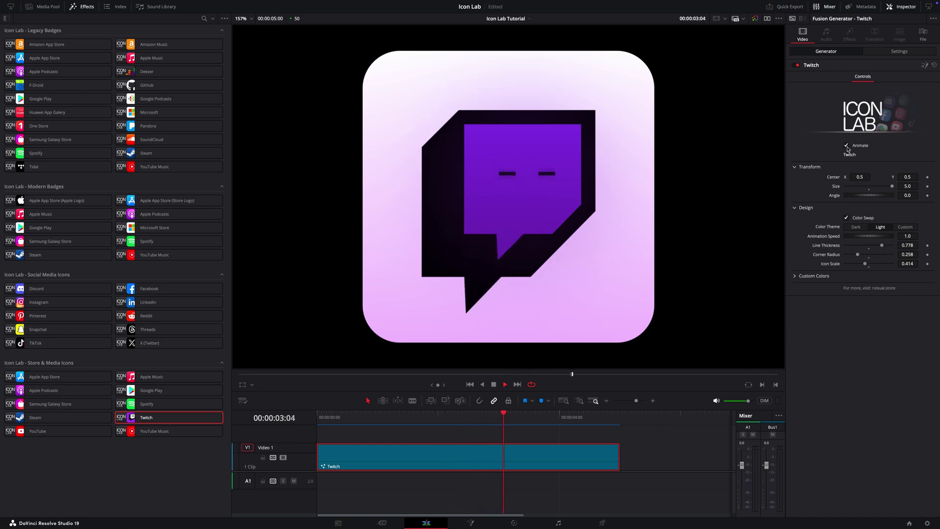
pyautogui.press('space')
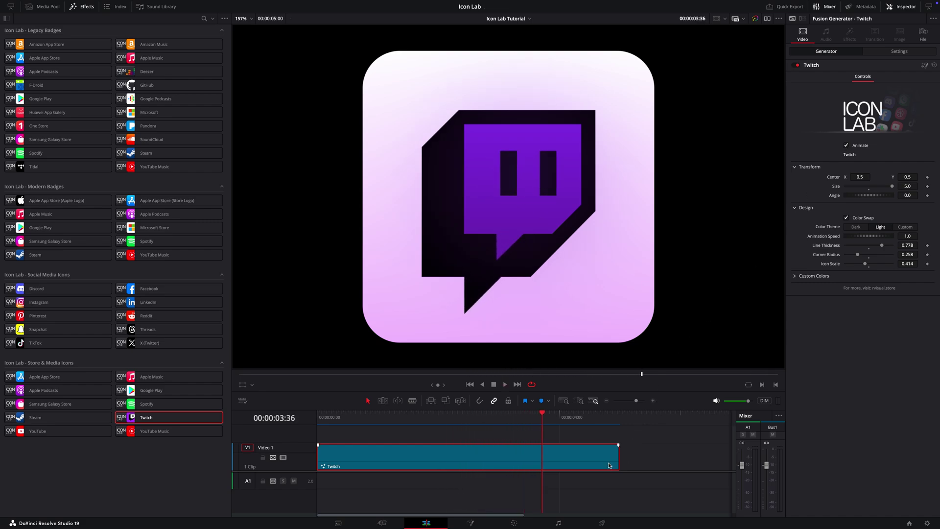
# Replace the Twitch clip with the Google Play icon on Video 1, sized 5.0.
pyautogui.press('Delete')
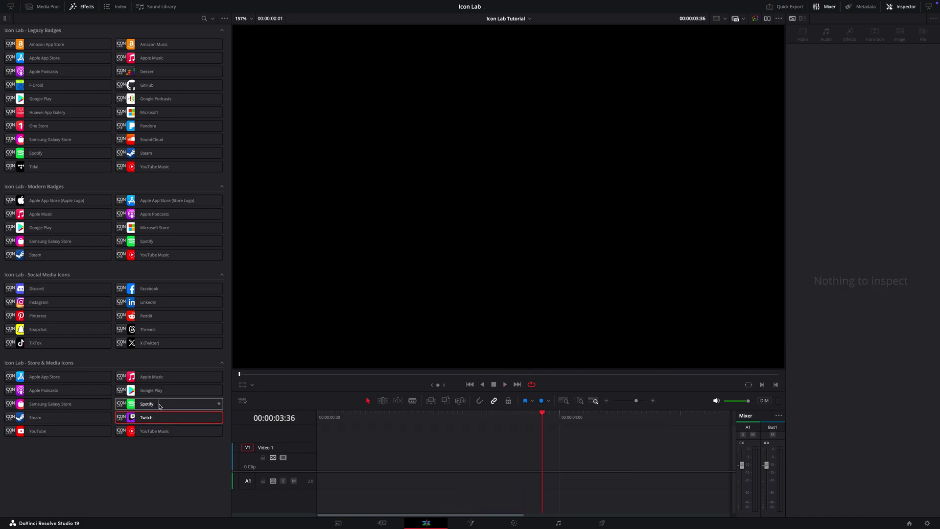
pyautogui.moveTo(167, 390); pyautogui.dragTo(358, 466)
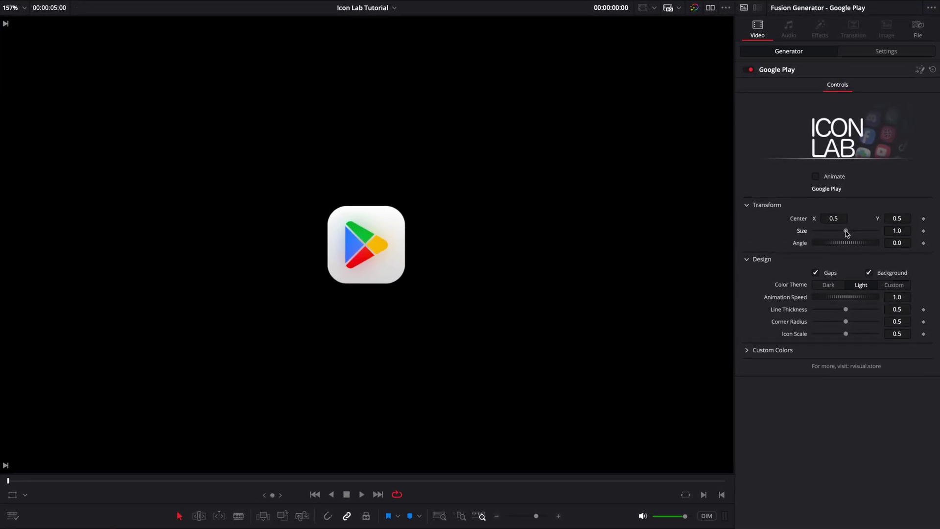
pyautogui.moveTo(846, 231); pyautogui.dragTo(876, 231)
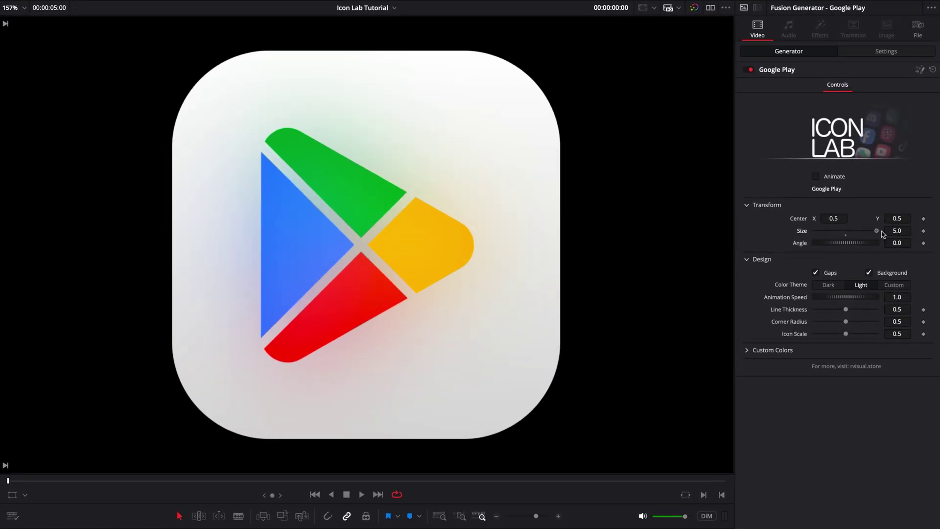
# Keep Background and Gaps on, choose the Dark theme, and set Line Thickness to 0.305.
pyautogui.click(869, 273)
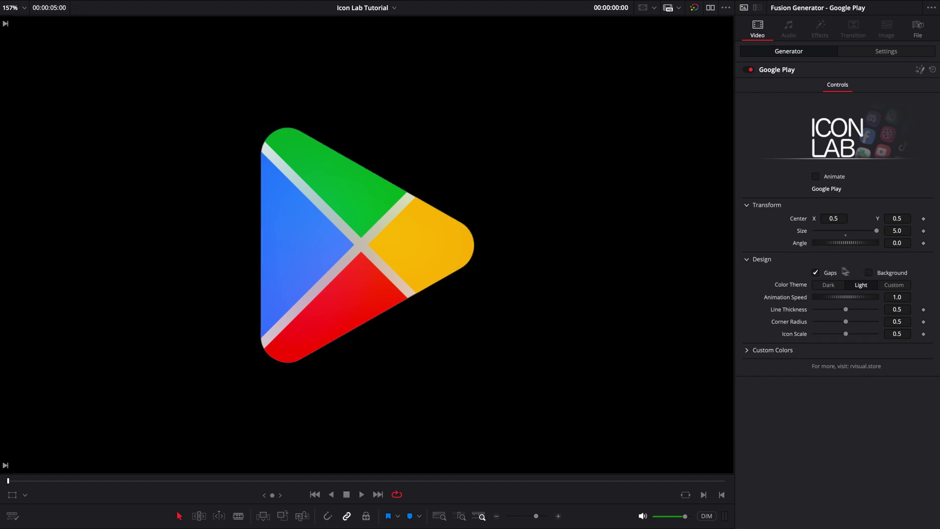
pyautogui.click(824, 275)
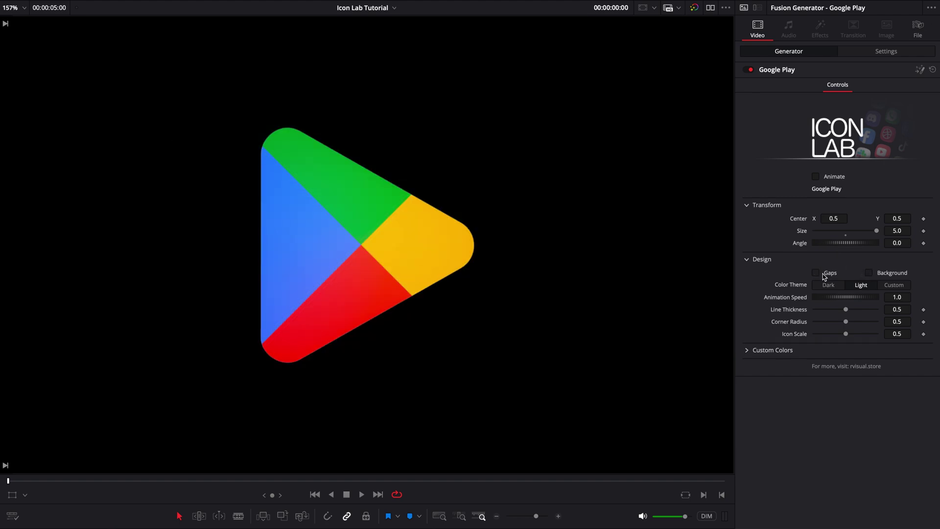
pyautogui.click(869, 273)
pyautogui.click(825, 276)
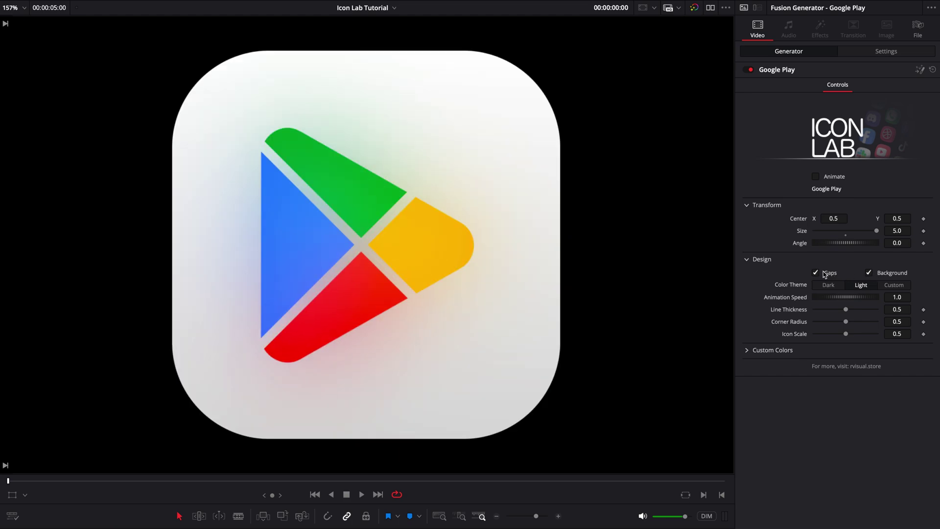
pyautogui.click(829, 285)
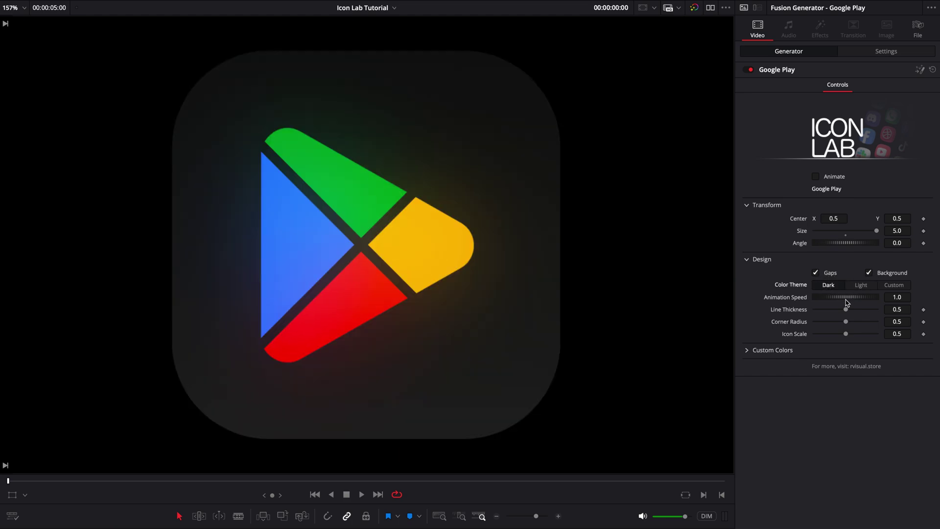
pyautogui.moveTo(847, 308); pyautogui.dragTo(834, 325)
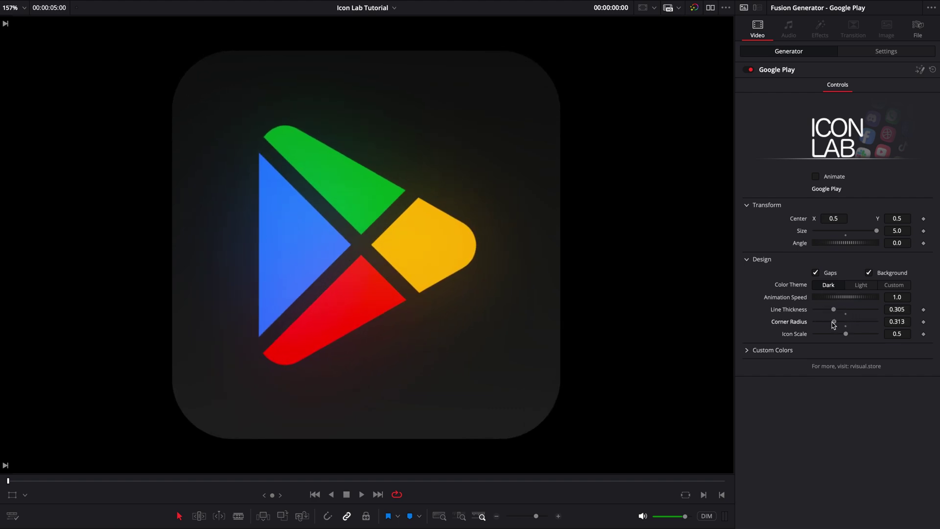
# Switch the Google Play icon to a custom colour theme and tint Color A dark blue.
pyautogui.click(897, 287)
pyautogui.click(747, 350)
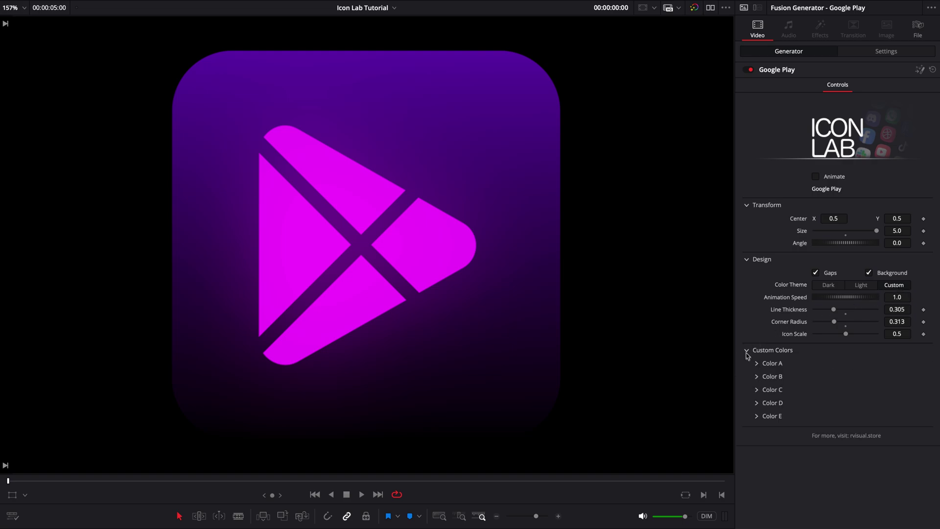
pyautogui.click(757, 363)
pyautogui.click(842, 405)
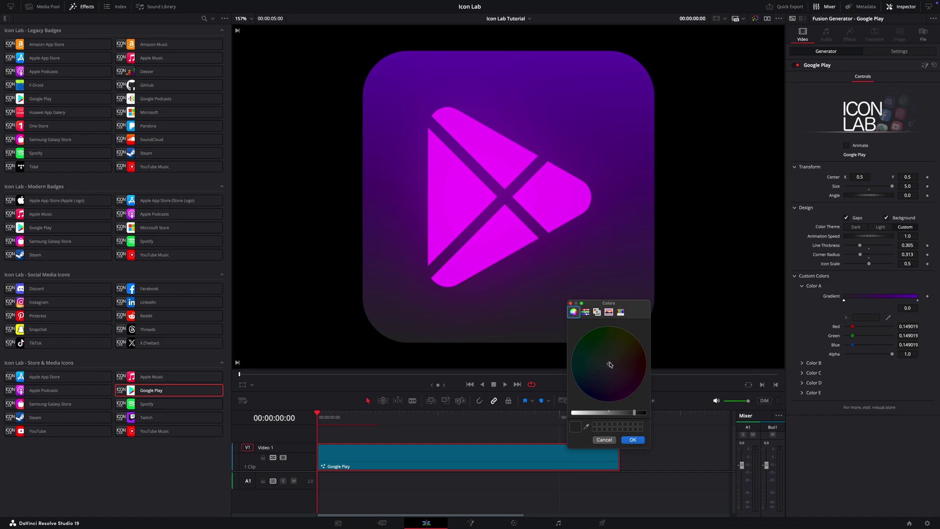
pyautogui.moveTo(610, 365); pyautogui.dragTo(588, 380)
pyautogui.click(633, 440)
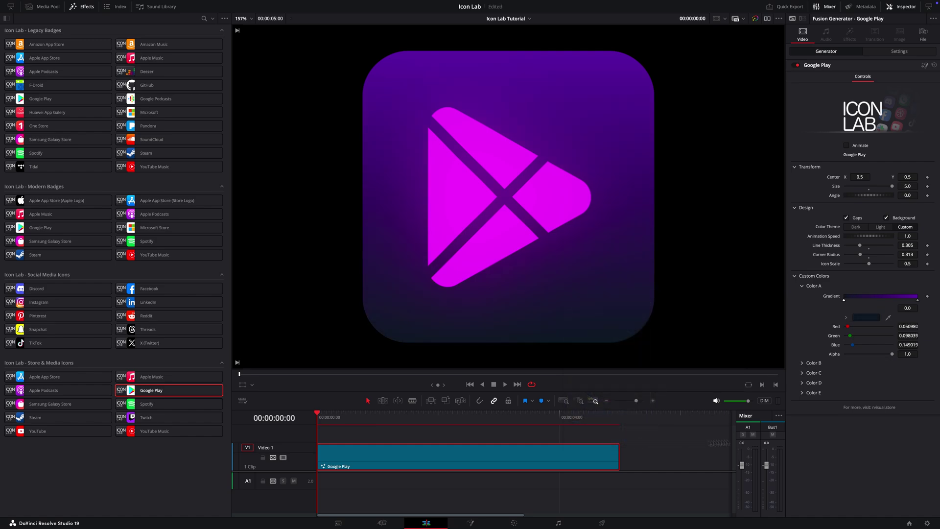
# Set Color B to light blue and Color C to salmon red.
pyautogui.click(801, 364)
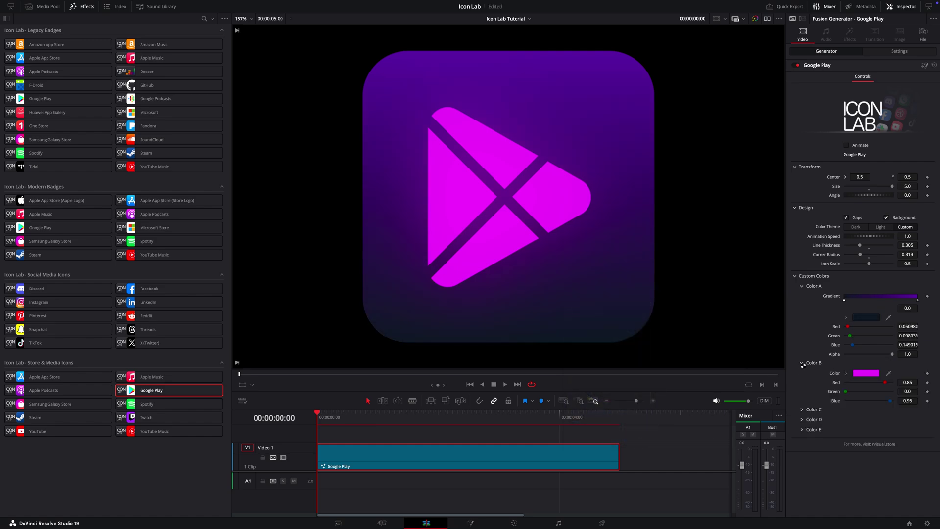
pyautogui.click(866, 373)
pyautogui.moveTo(607, 378)
pyautogui.mouseDown()
pyautogui.moveTo(596, 361)
pyautogui.moveTo(596, 373)
pyautogui.mouseUp()
pyautogui.click(632, 440)
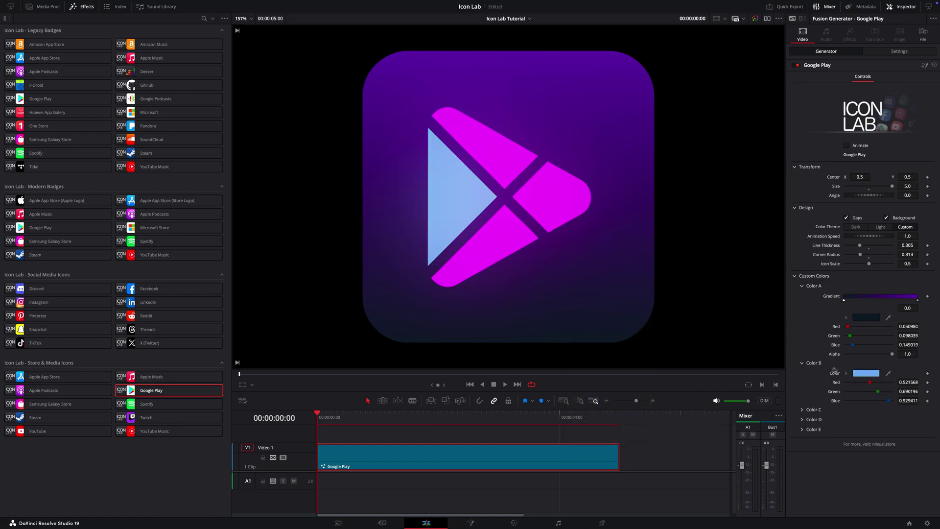
pyautogui.click(801, 410)
pyautogui.click(864, 420)
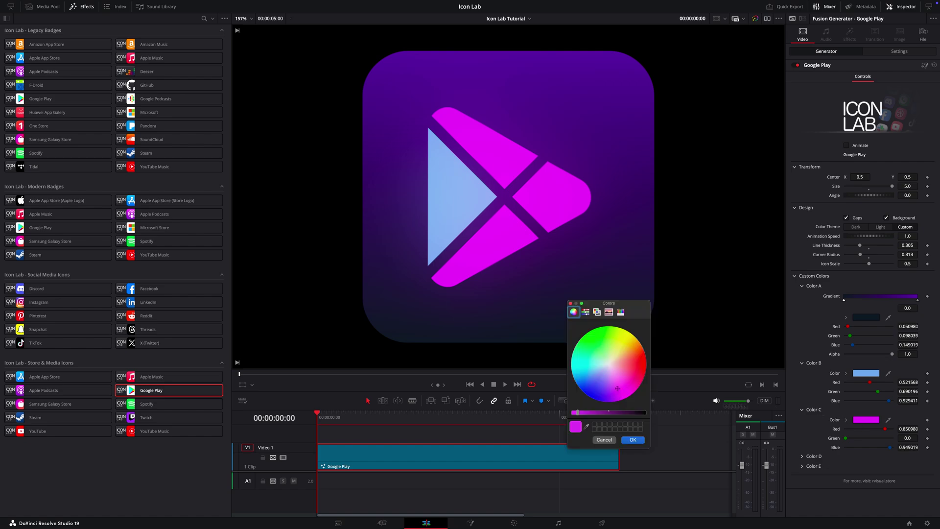
pyautogui.moveTo(633, 371)
pyautogui.mouseDown()
pyautogui.moveTo(617, 366)
pyautogui.moveTo(626, 363)
pyautogui.mouseUp()
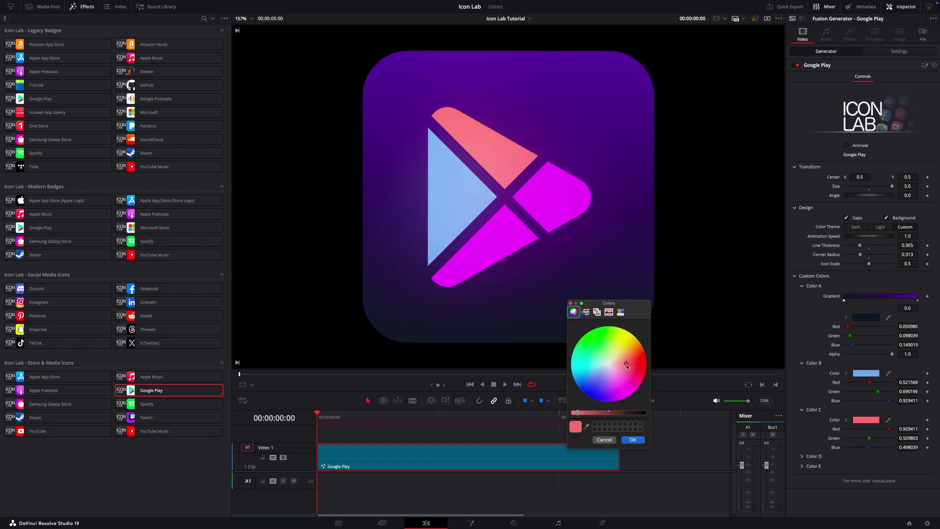
pyautogui.click(634, 440)
# Set Color D to green and Color E to pale yellow.
pyautogui.click(801, 456)
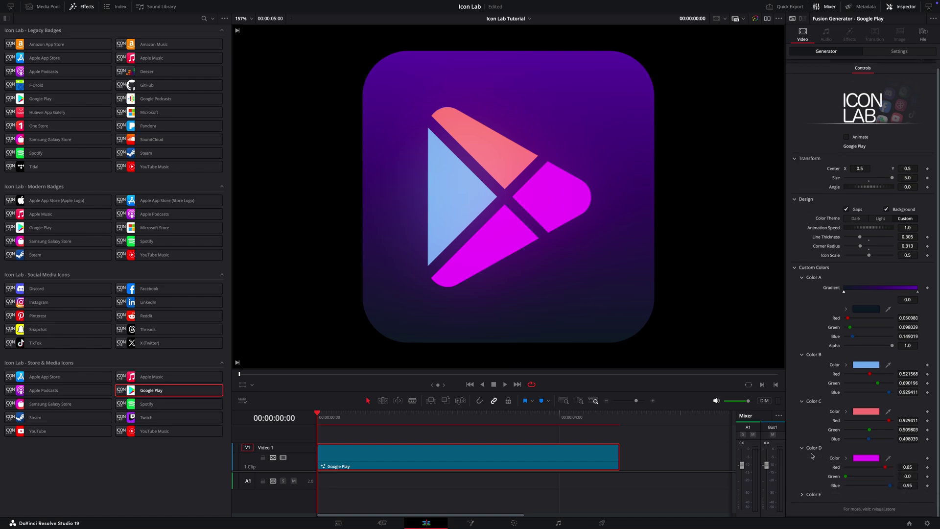
pyautogui.click(865, 458)
pyautogui.moveTo(606, 365); pyautogui.dragTo(602, 355)
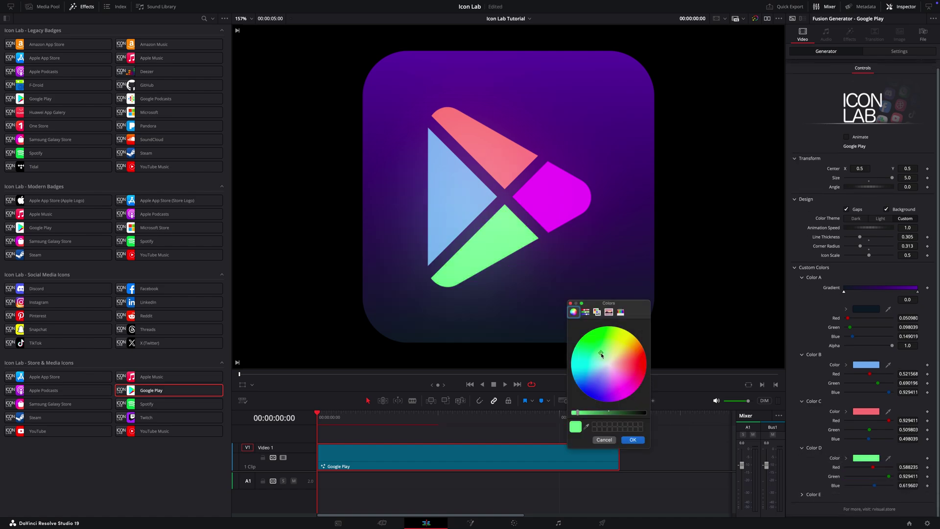
pyautogui.click(634, 440)
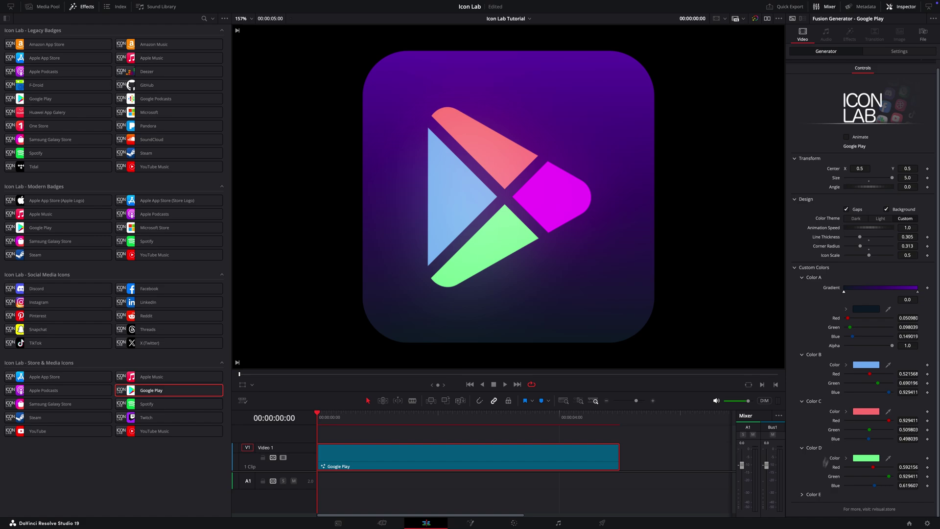
pyautogui.click(802, 495)
pyautogui.scroll(-2, 832, 480)
pyautogui.click(866, 467)
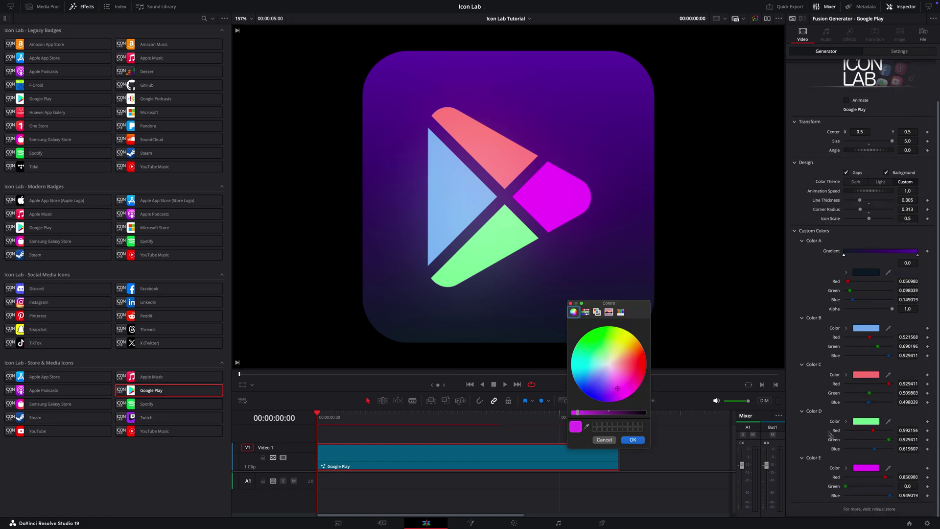
pyautogui.moveTo(602, 368)
pyautogui.mouseDown()
pyautogui.moveTo(615, 370)
pyautogui.moveTo(617, 356)
pyautogui.mouseUp()
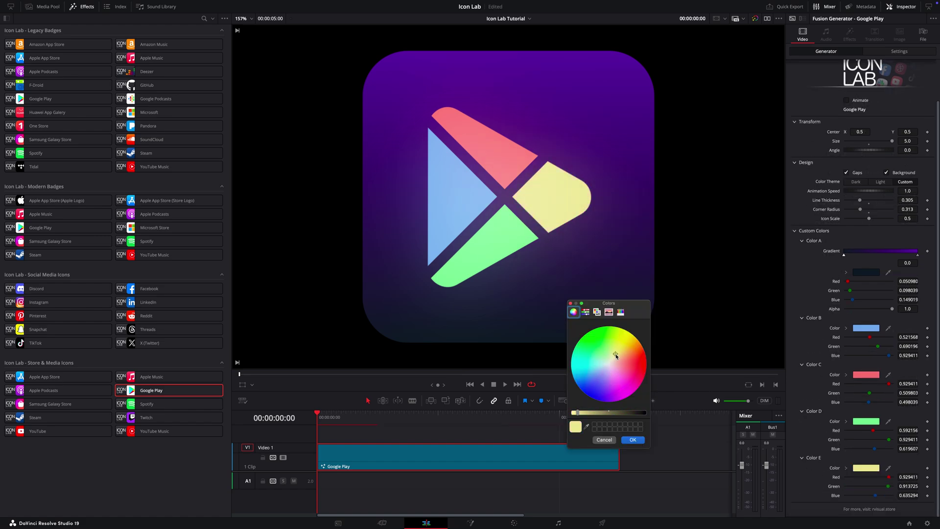
pyautogui.click(636, 440)
# Deepen Color B to a saturated blue and collapse the Custom Colors section.
pyautogui.click(866, 327)
pyautogui.moveTo(594, 374); pyautogui.dragTo(586, 382)
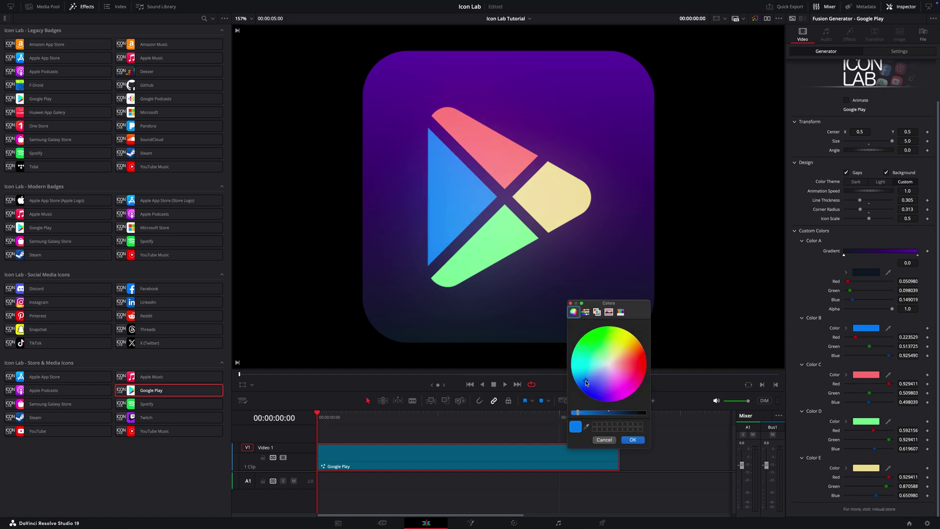
pyautogui.click(628, 440)
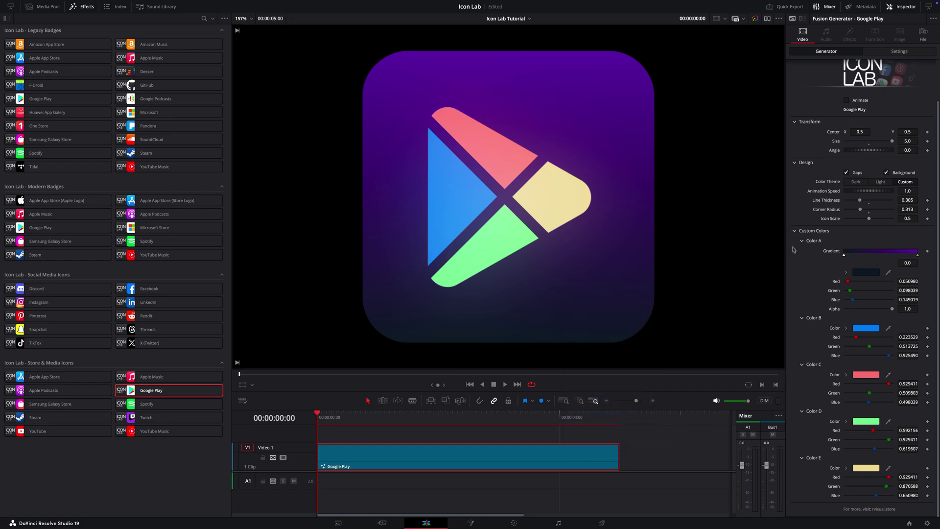
pyautogui.click(794, 232)
# Animate the Google Play icon, then replace it with a Steam badge sized 2.84.
pyautogui.click(375, 465)
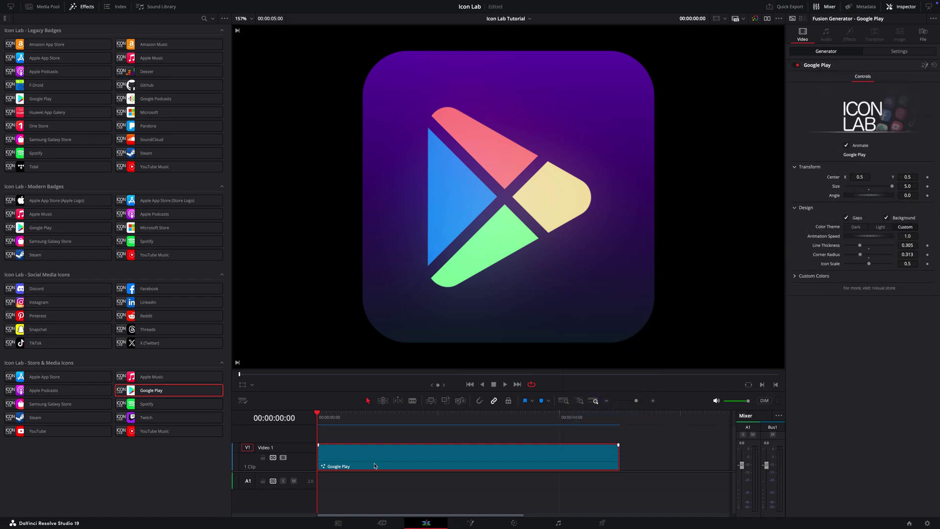
pyautogui.press('Delete')
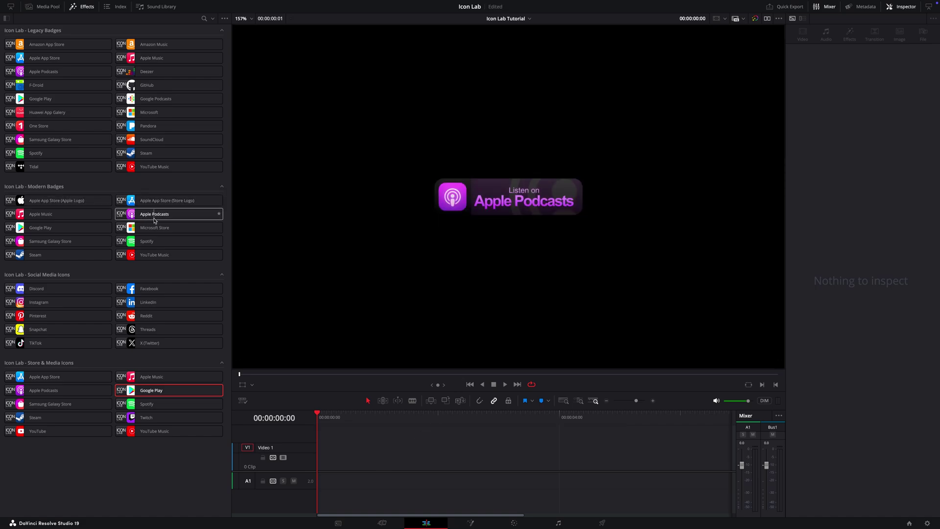
pyautogui.moveTo(65, 256); pyautogui.dragTo(321, 455)
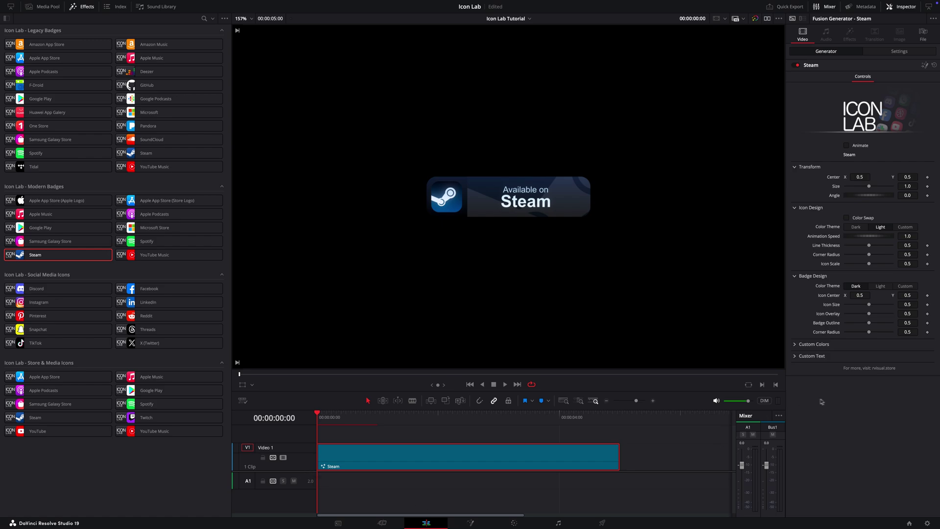
pyautogui.moveTo(869, 186); pyautogui.dragTo(876, 190)
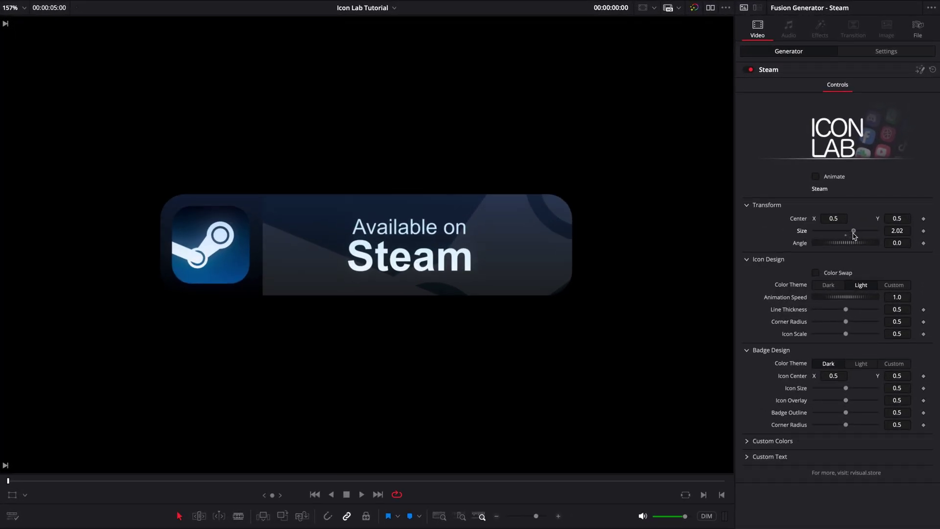
pyautogui.moveTo(853, 234); pyautogui.dragTo(860, 232)
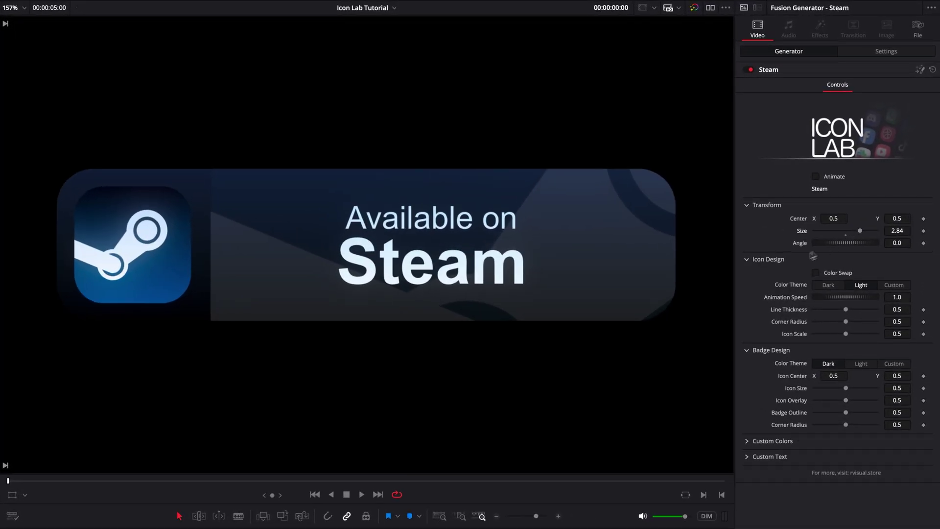
# Keep the dark theme, thicken the logo lines, set Icon Size 0.944 and Corner Radius 0.352.
pyautogui.click(815, 273)
pyautogui.click(815, 274)
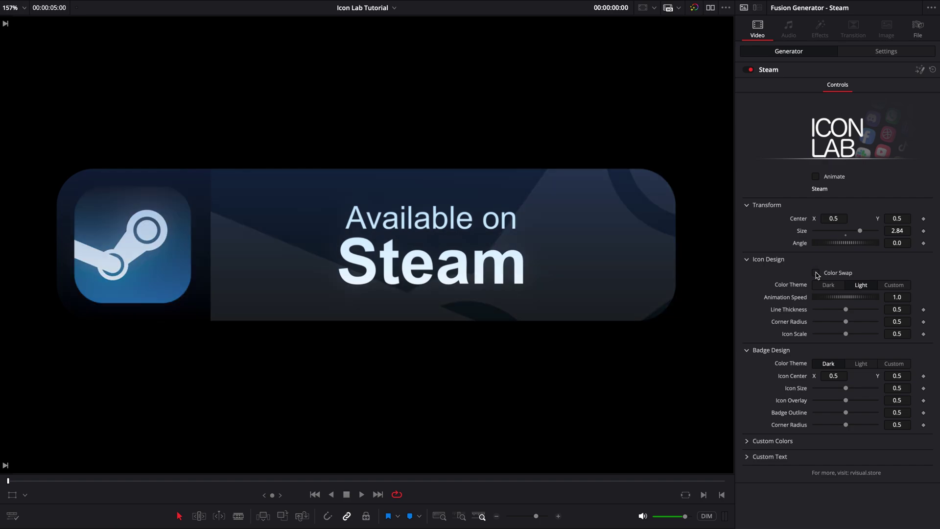
pyautogui.moveTo(846, 310)
pyautogui.mouseDown()
pyautogui.moveTo(865, 311)
pyautogui.moveTo(818, 334)
pyautogui.moveTo(835, 323)
pyautogui.mouseUp()
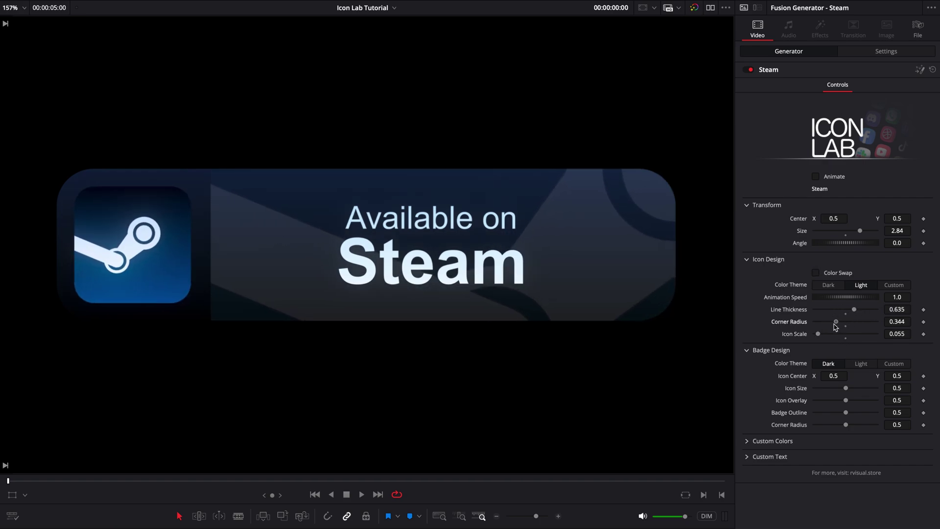
pyautogui.click(861, 364)
pyautogui.click(835, 365)
pyautogui.moveTo(845, 387); pyautogui.dragTo(822, 400)
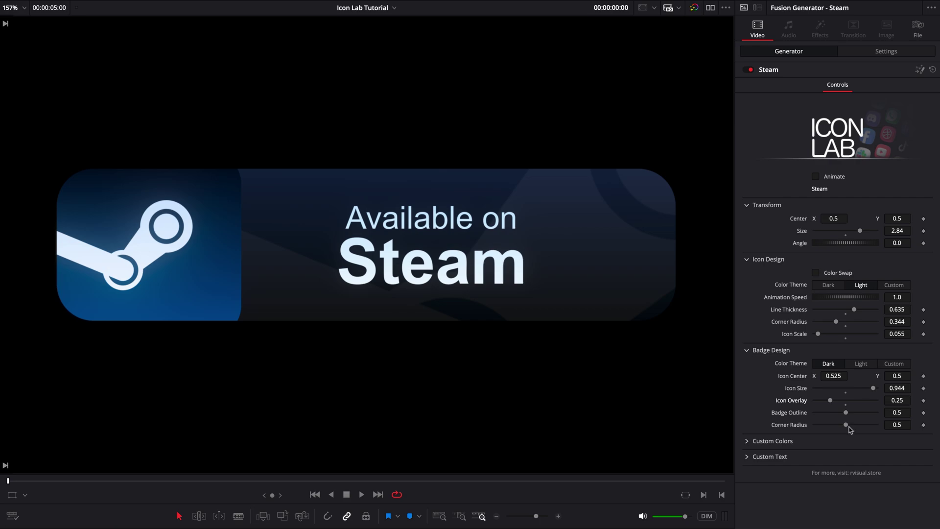
pyautogui.moveTo(849, 429); pyautogui.dragTo(836, 427)
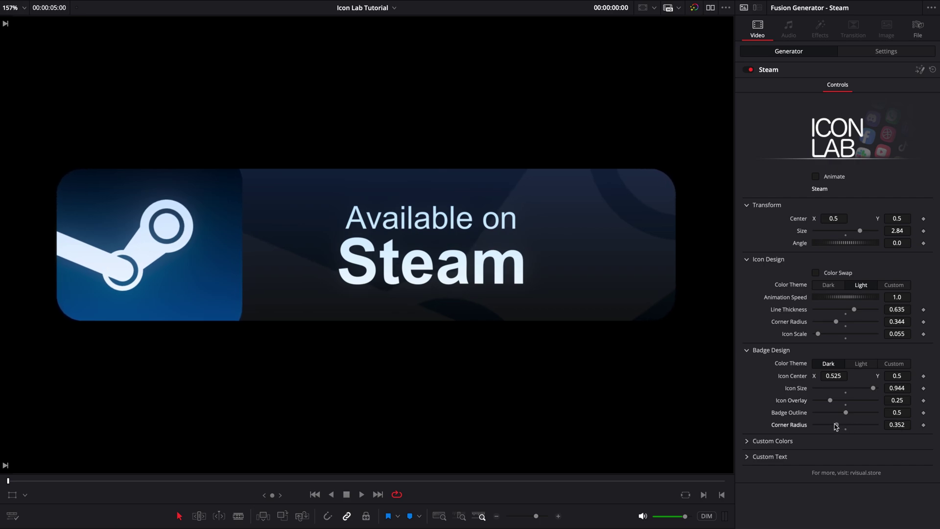
# Change the badge's first text line to 'Download from' and turn on Animate.
pyautogui.click(751, 458)
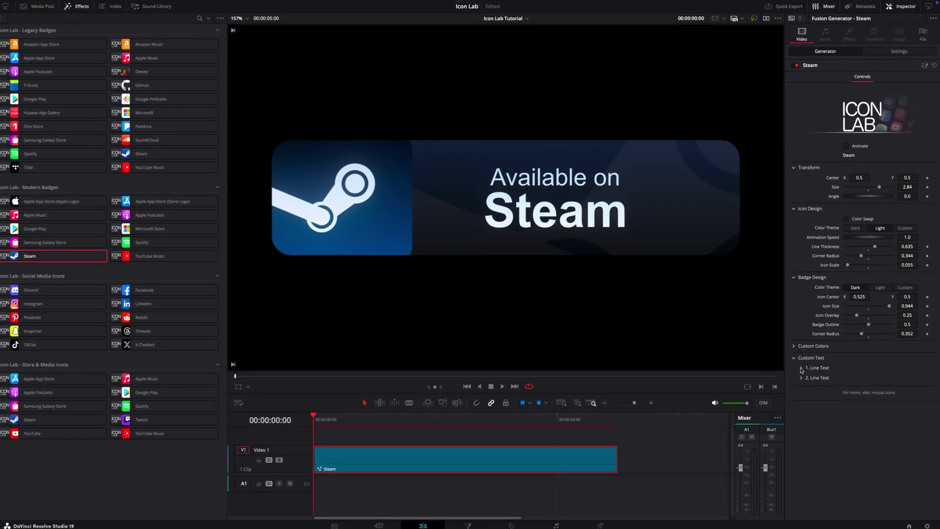
pyautogui.click(801, 368)
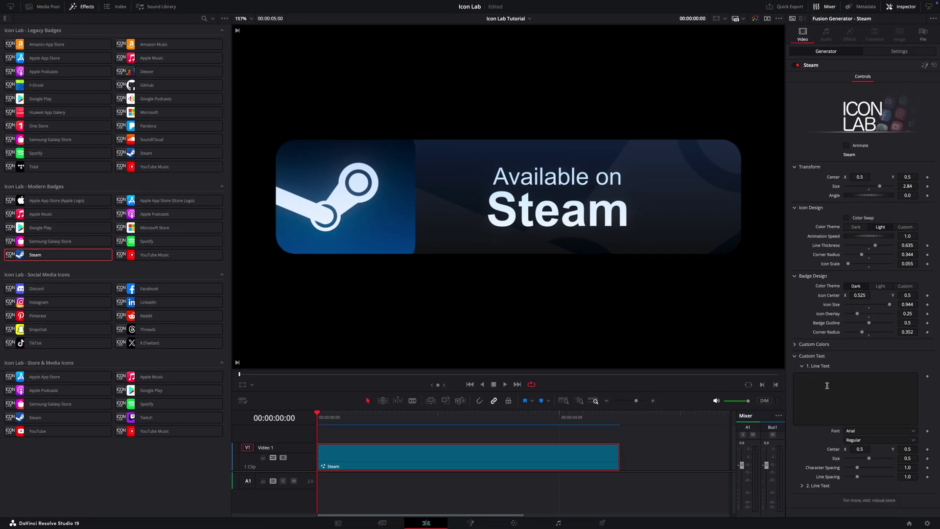
pyautogui.click(826, 386)
pyautogui.write('Download from')
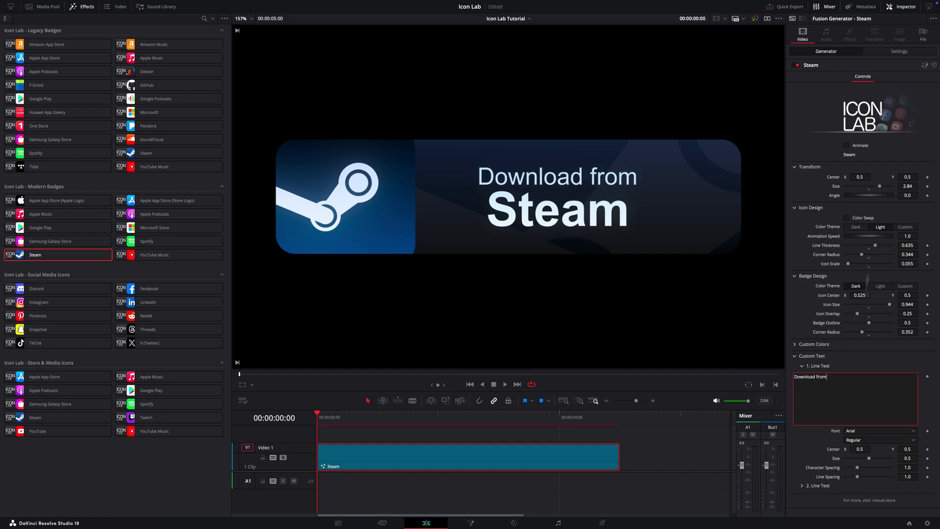
pyautogui.click(847, 147)
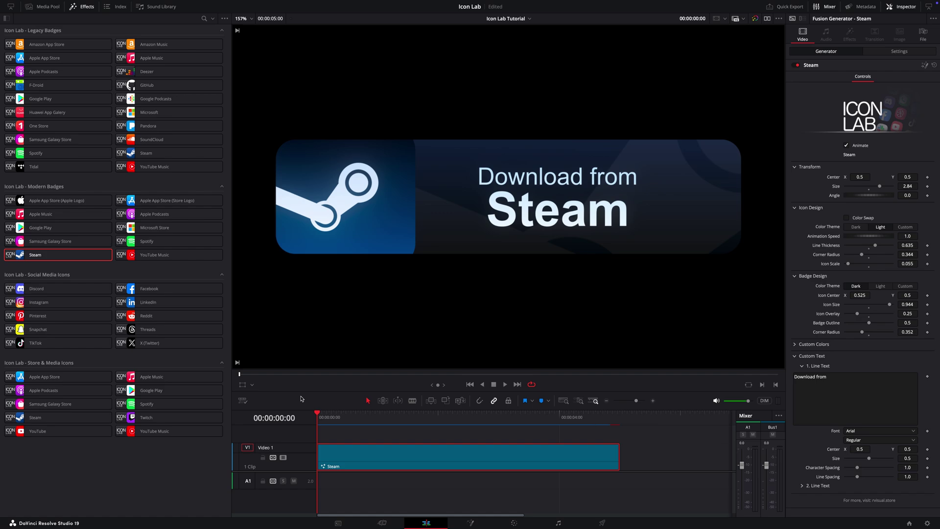
# Play back the animated Steam badge, then delete the Steam clip from Video 1.
pyautogui.press('space')
pyautogui.press('space')
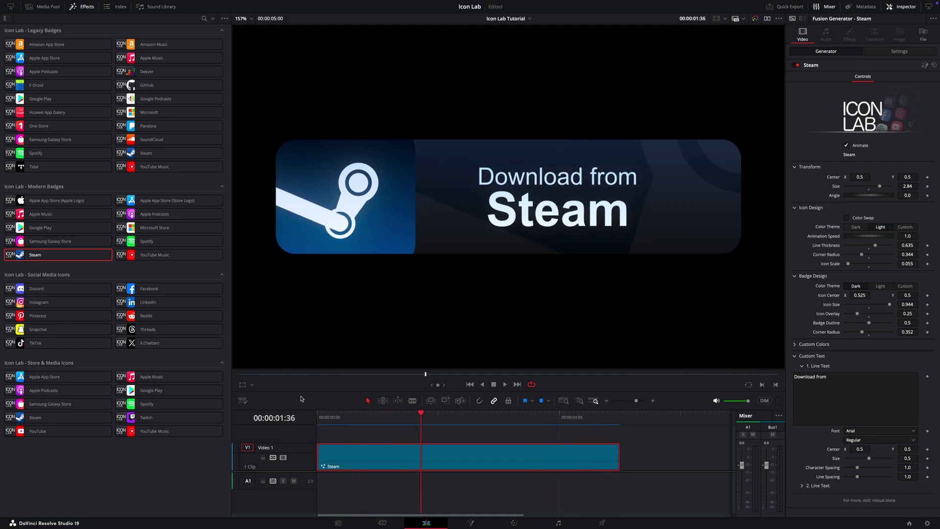
pyautogui.press('Delete')
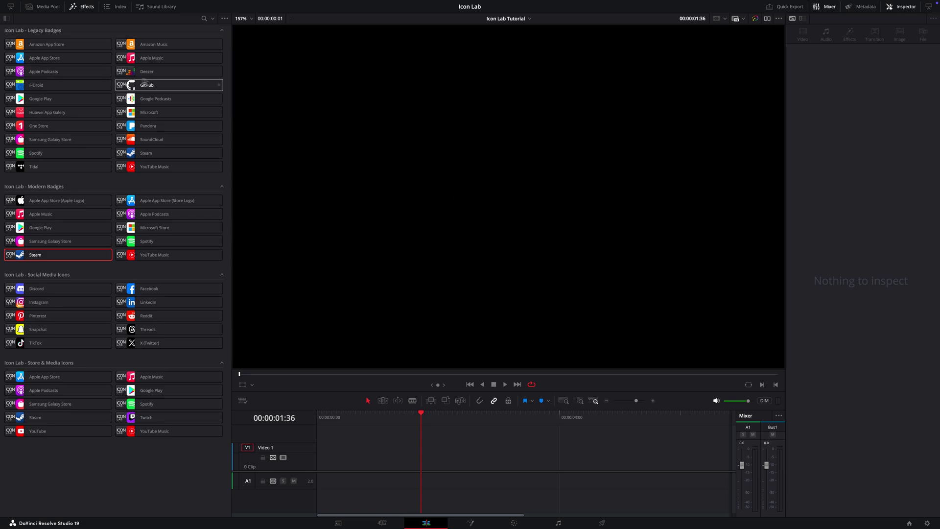
# Place the GitHub legacy badge on Video 1 at size 2.08 with much rounder corners.
pyautogui.moveTo(184, 87); pyautogui.dragTo(338, 456)
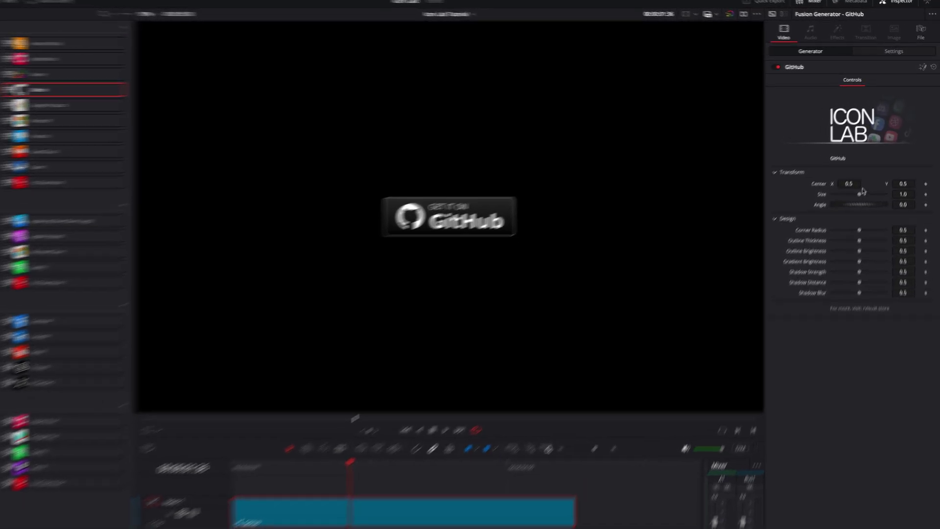
pyautogui.moveTo(868, 176); pyautogui.dragTo(875, 176)
pyautogui.moveTo(868, 209); pyautogui.dragTo(874, 211)
pyautogui.moveTo(851, 263); pyautogui.dragTo(832, 276)
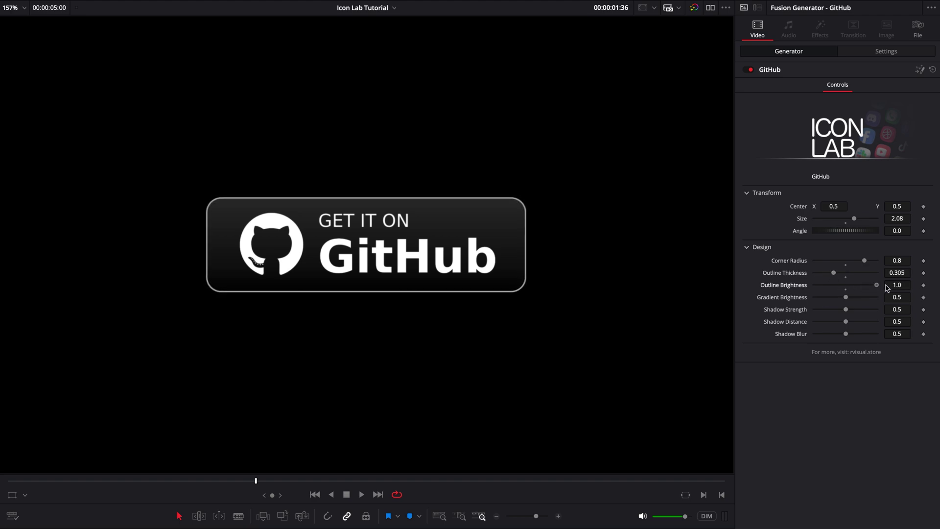